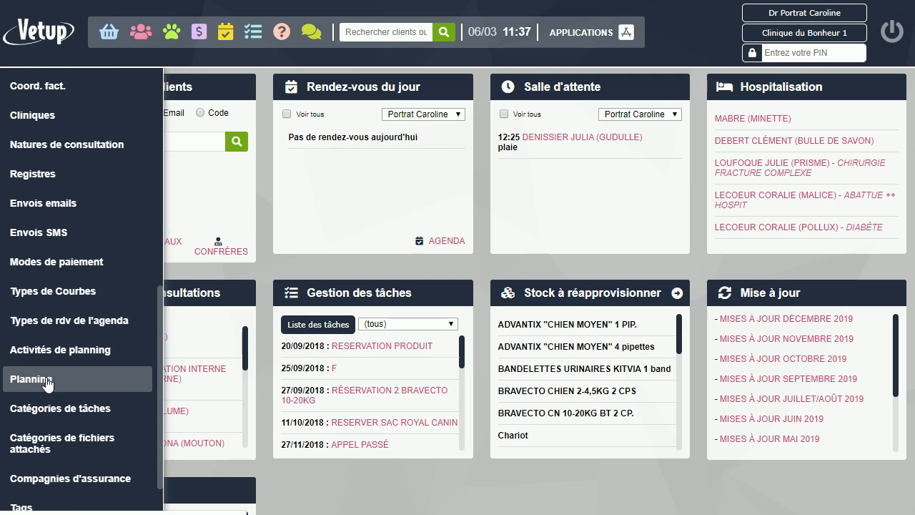
Open the list of planning activities, and from there go to the Planning calendar.
left_click(52, 351)
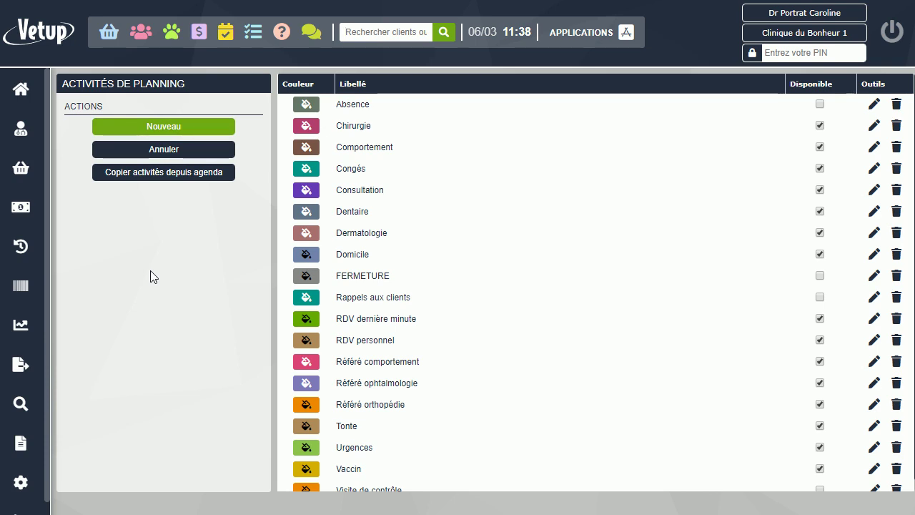
mouse_move(30, 364)
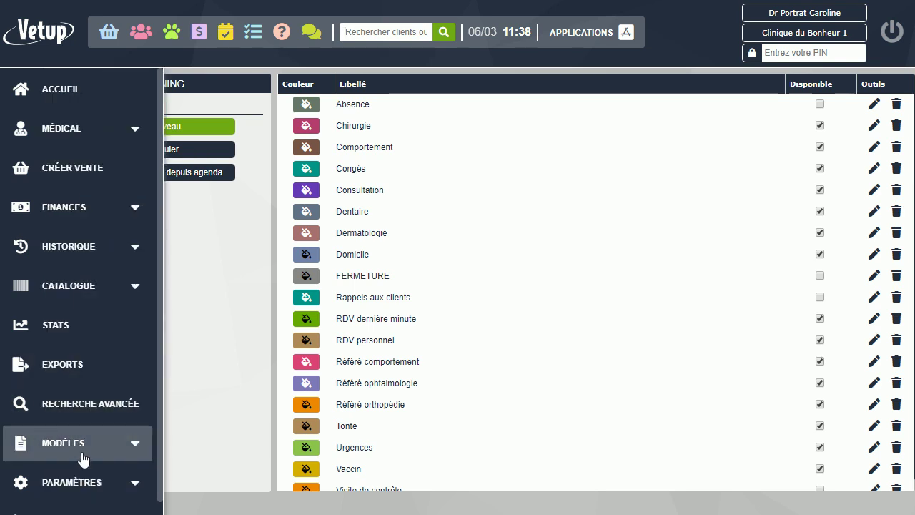
left_click(83, 458)
scroll(83, 443, "down", 7)
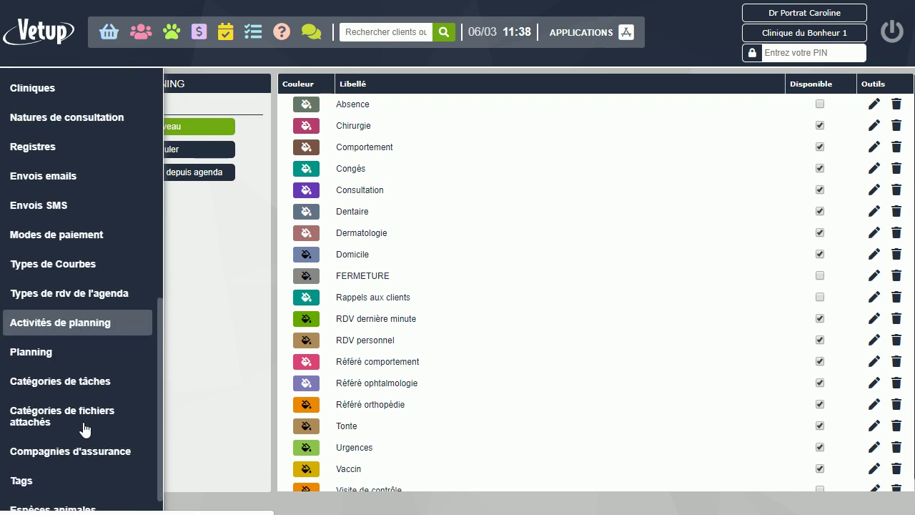
scroll(35, 343, "up", 10)
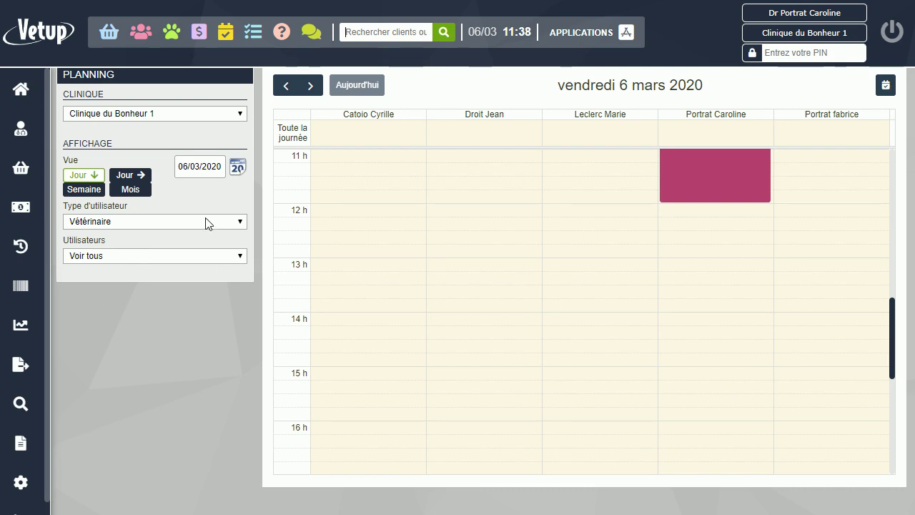
View the planning for the Vétérinaire remplaçant and Assistante user types, and return to Vétérinaire.
left_click(170, 221)
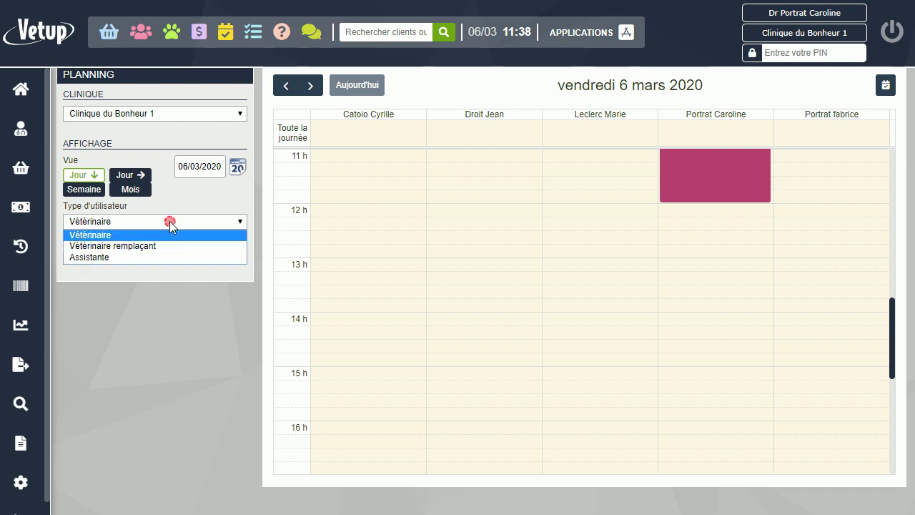
left_click(146, 246)
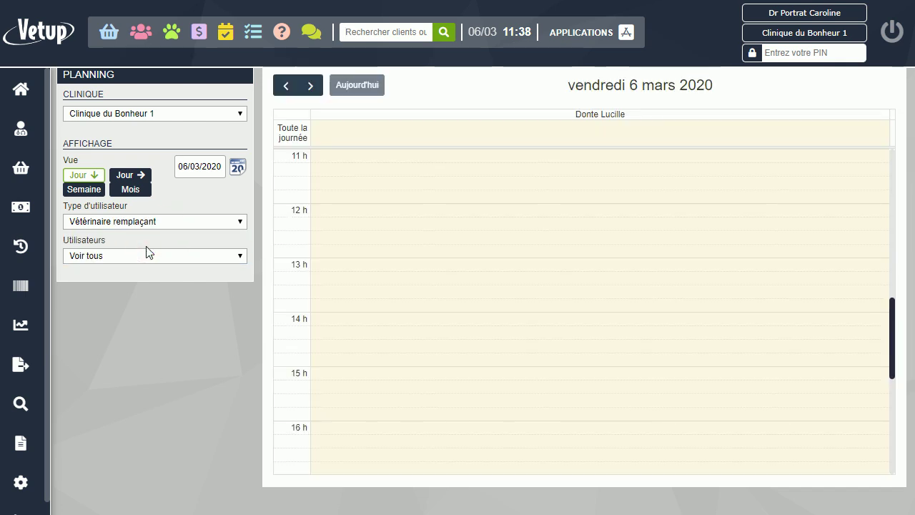
left_click(201, 223)
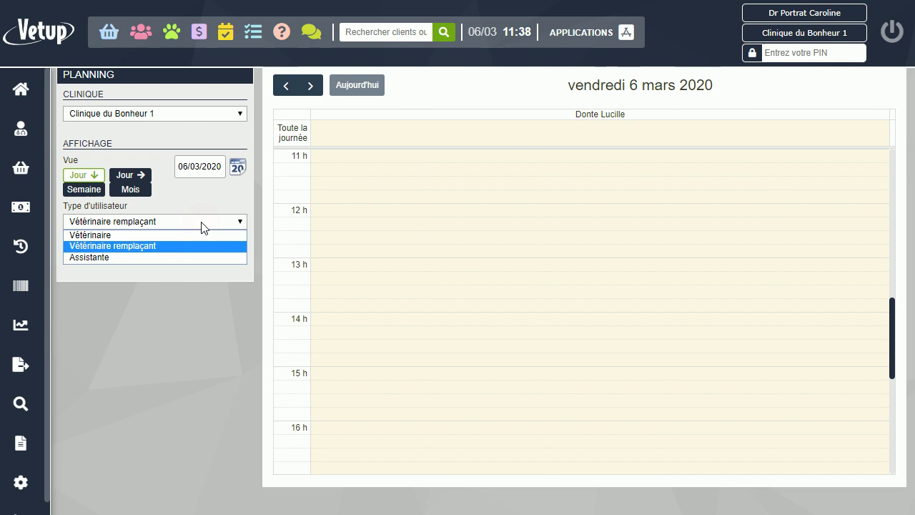
left_click(149, 256)
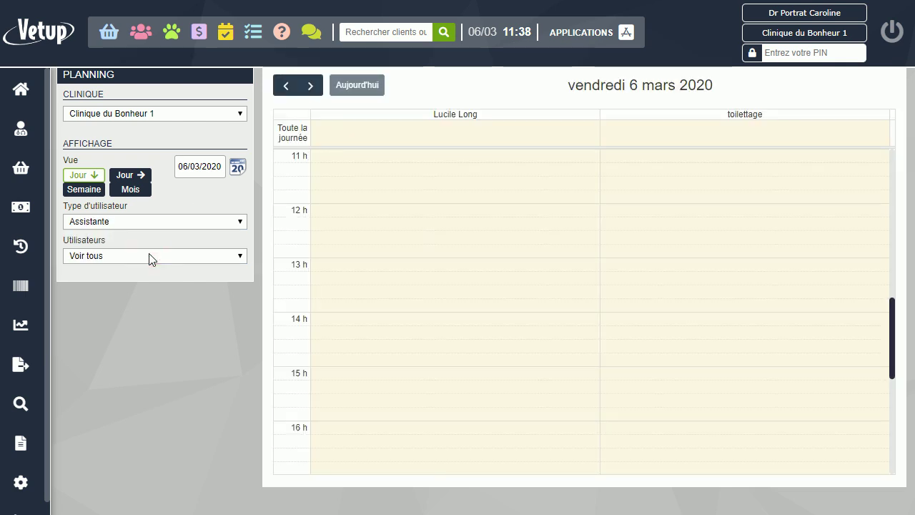
left_click(187, 220)
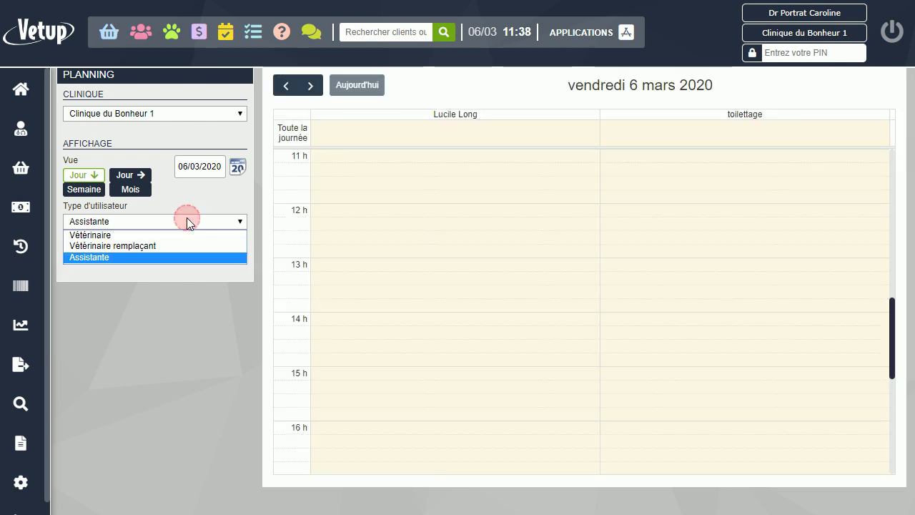
left_click(115, 235)
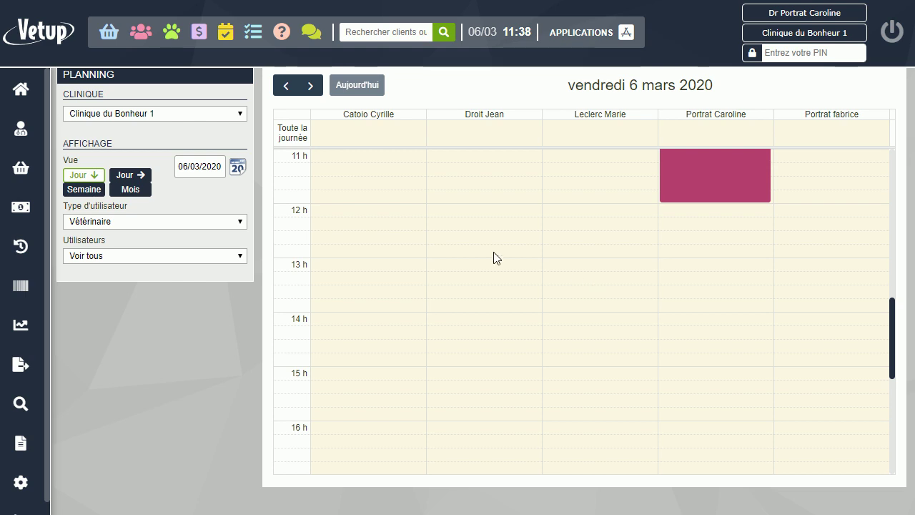
View the veterinarians' planning by week and by month, and return to the daily view with users in columns.
left_click(93, 190)
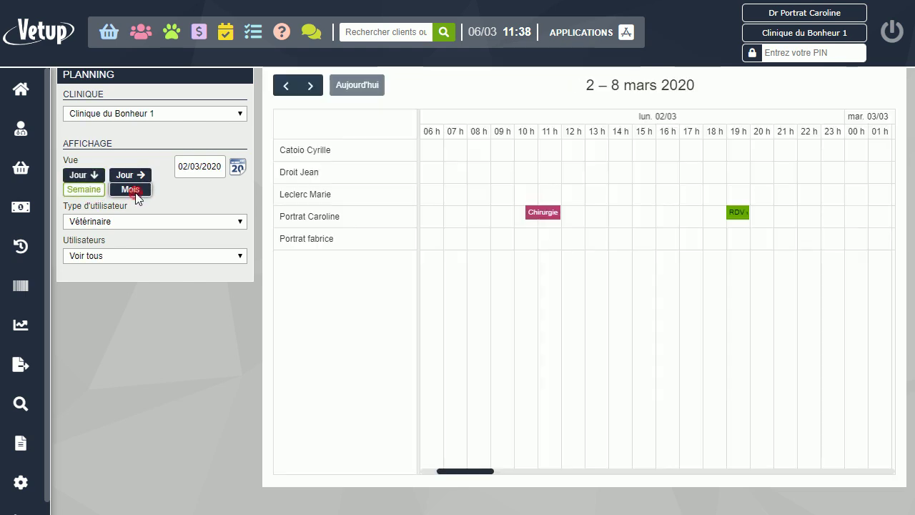
left_click(135, 191)
left_click(87, 180)
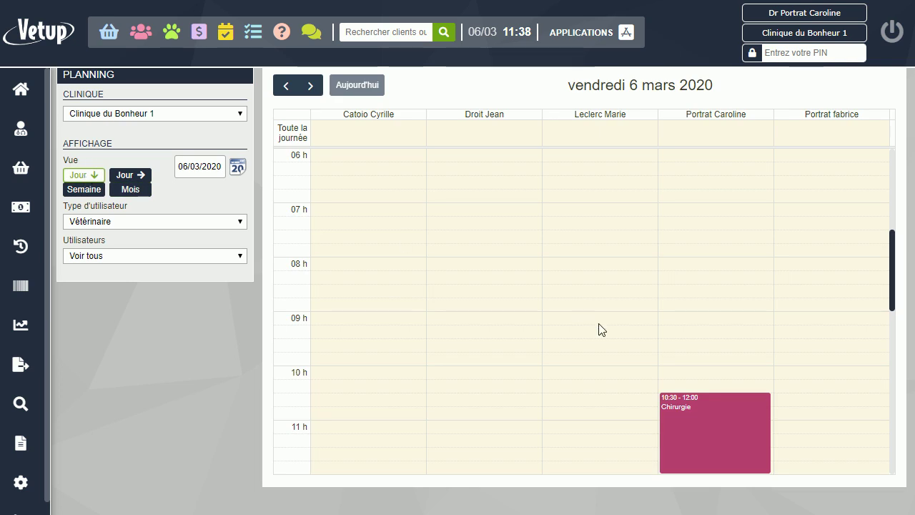
scroll(601, 328, "down", 2)
scroll(600, 329, "up", 1)
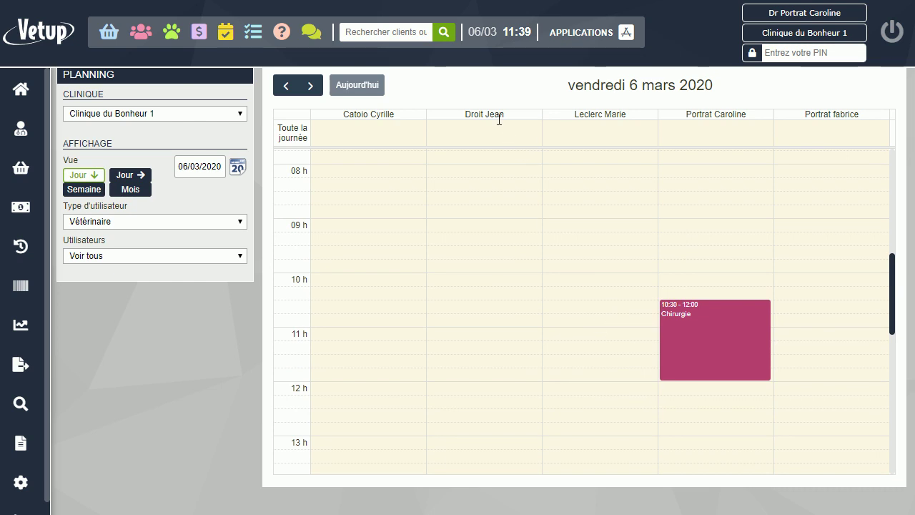
Add a Chirurgie activity for the second veterinarian on 06/03/2020 from 10:00 to 12:00.
left_click(438, 280)
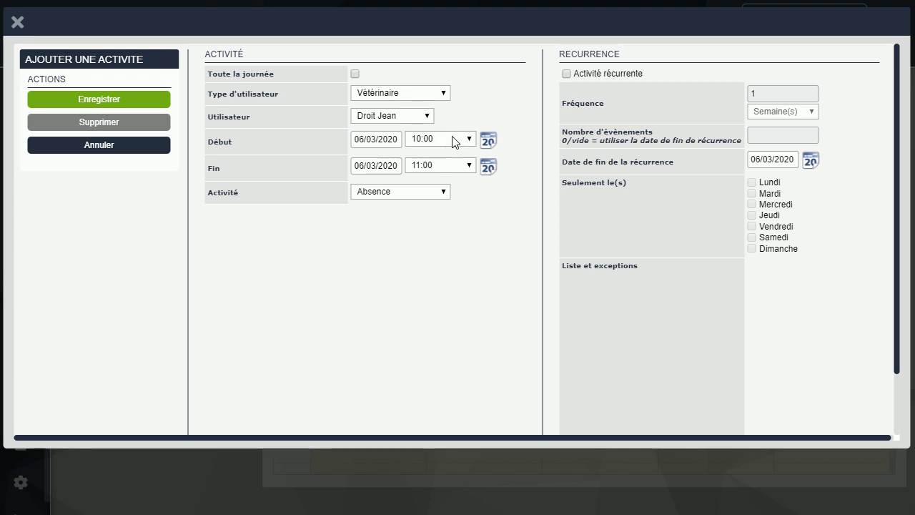
left_click(470, 166)
scroll(445, 325, "down", 3)
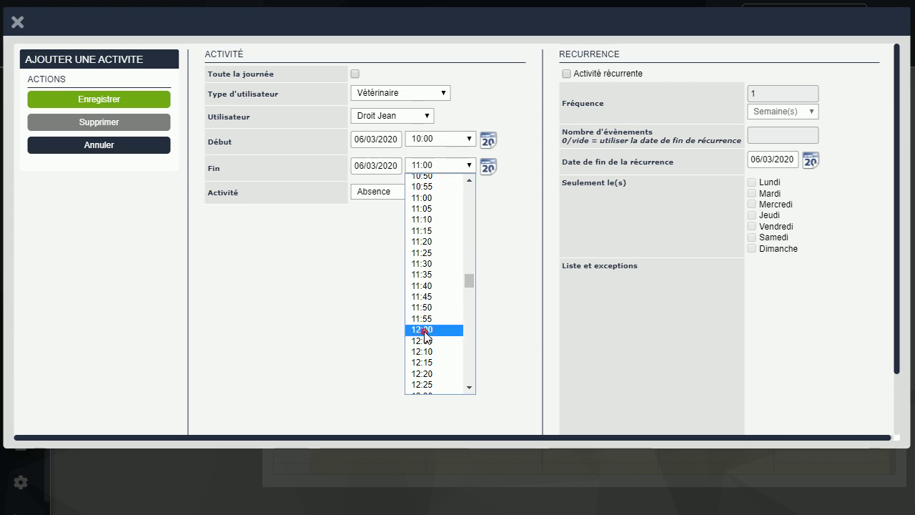
left_click(427, 331)
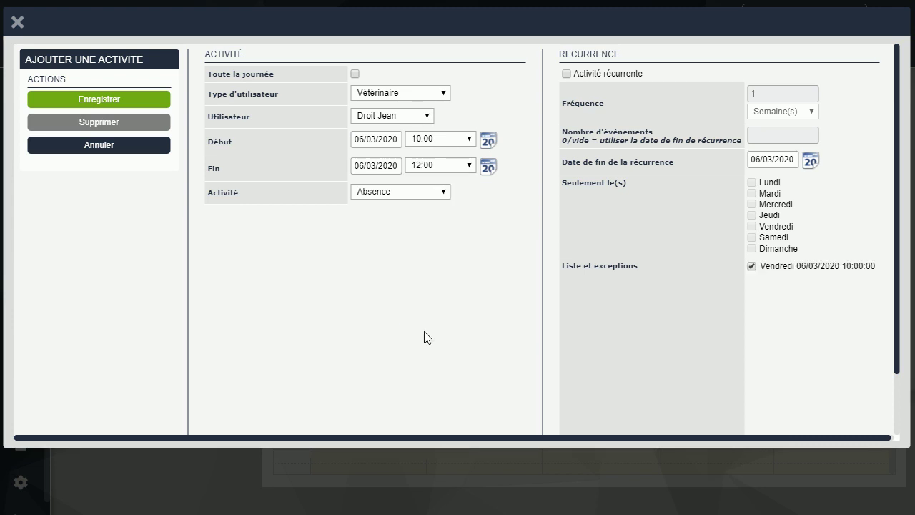
left_click(439, 194)
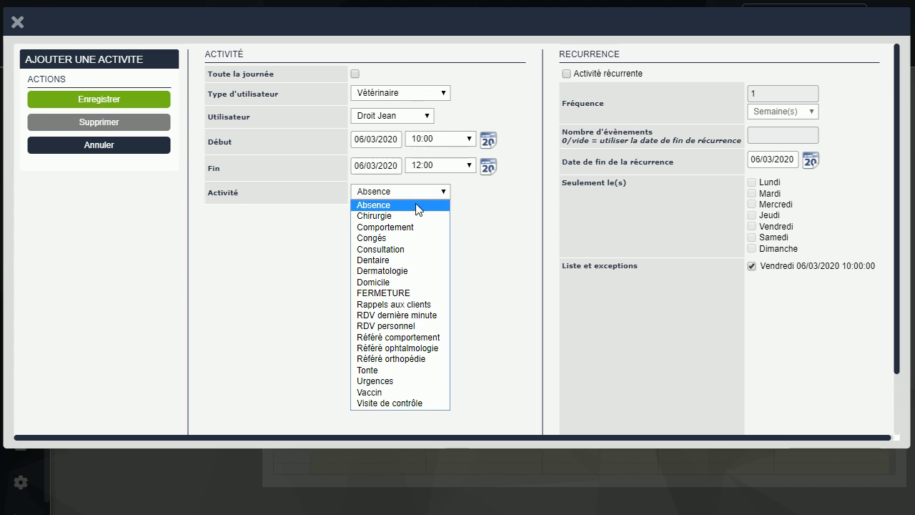
left_click(397, 218)
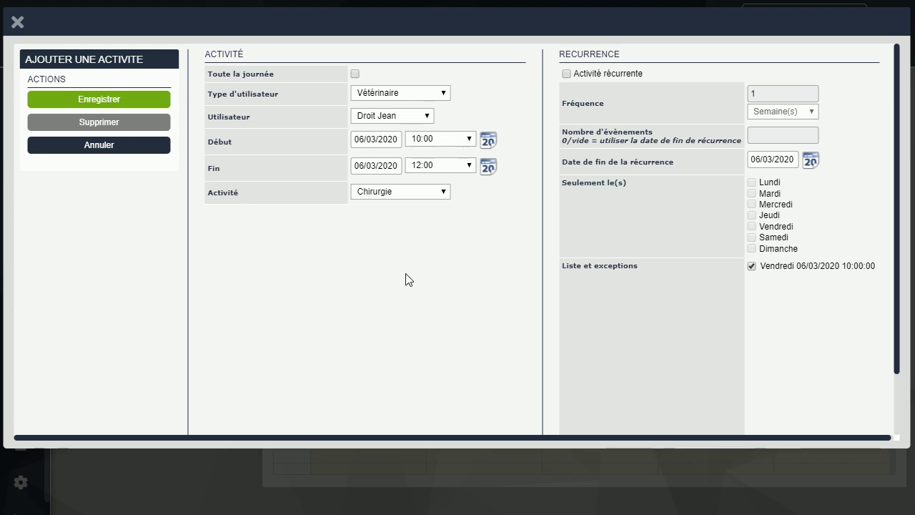
Make the surgery activity recurring, with 31/12/2020 as the recurrence end date.
left_click(566, 74)
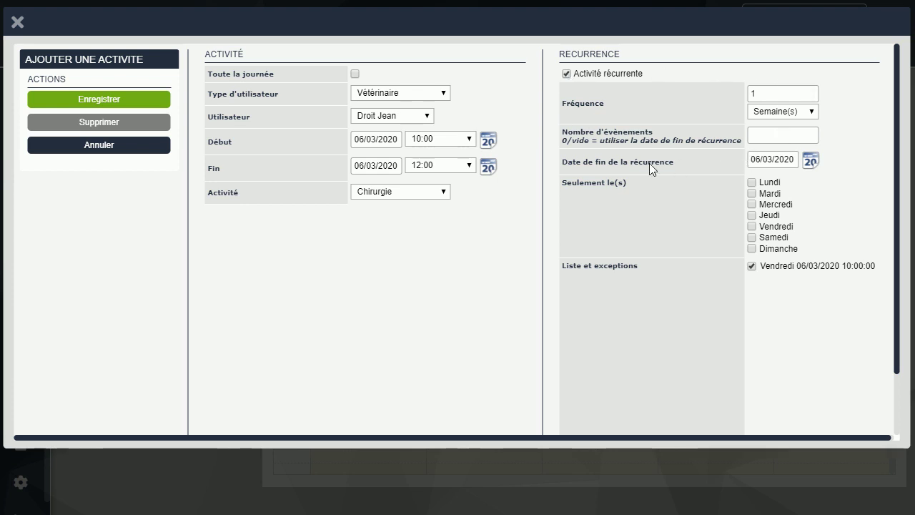
left_click(810, 161)
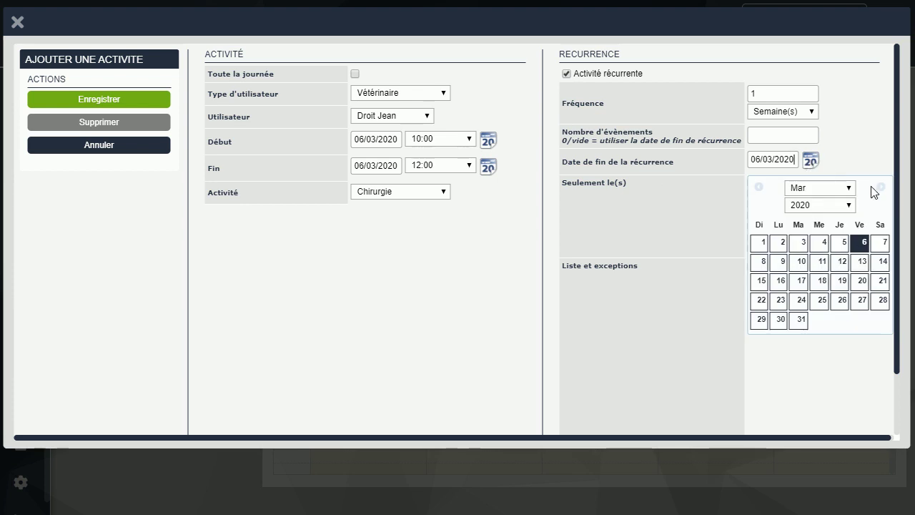
left_click(849, 188)
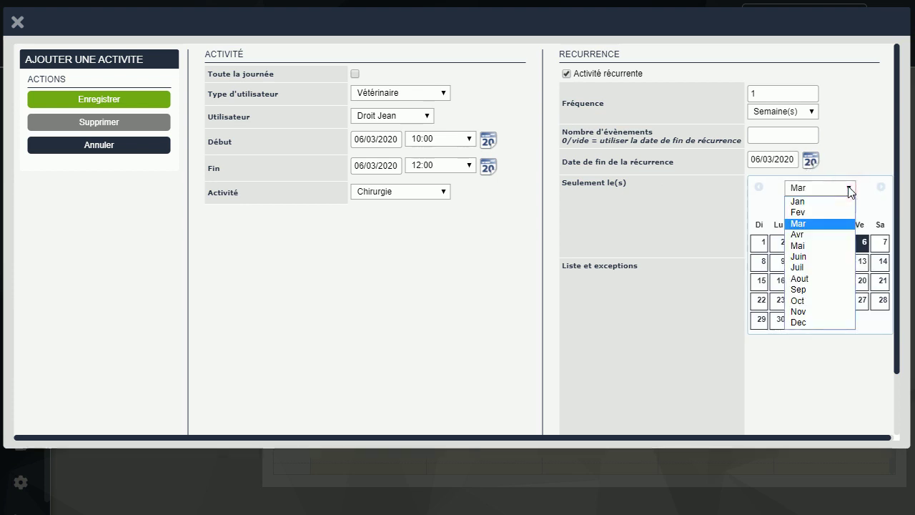
left_click(809, 322)
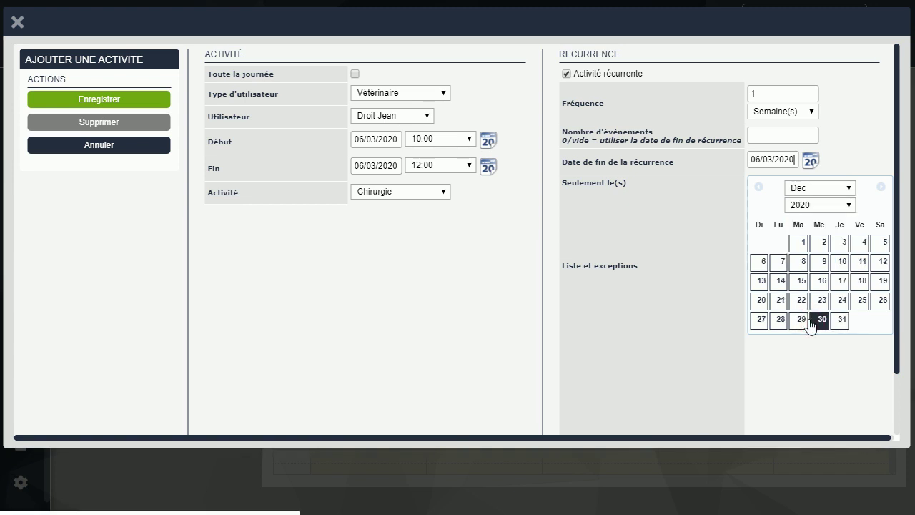
left_click(840, 319)
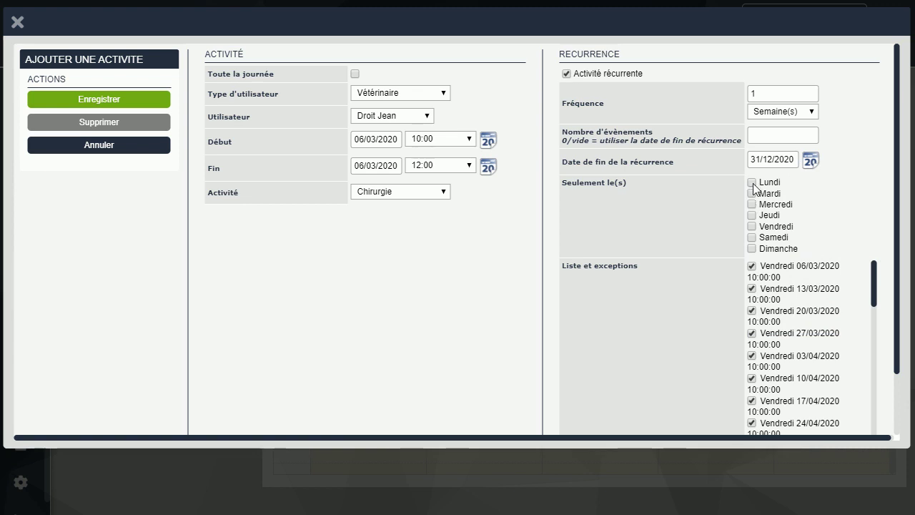
Restrict the recurrence to Lundi, Mardi, Jeudi and Vendredi, review the list of occurrences, and save the activity.
left_click(753, 184)
left_click(753, 195)
left_click(753, 216)
left_click(752, 227)
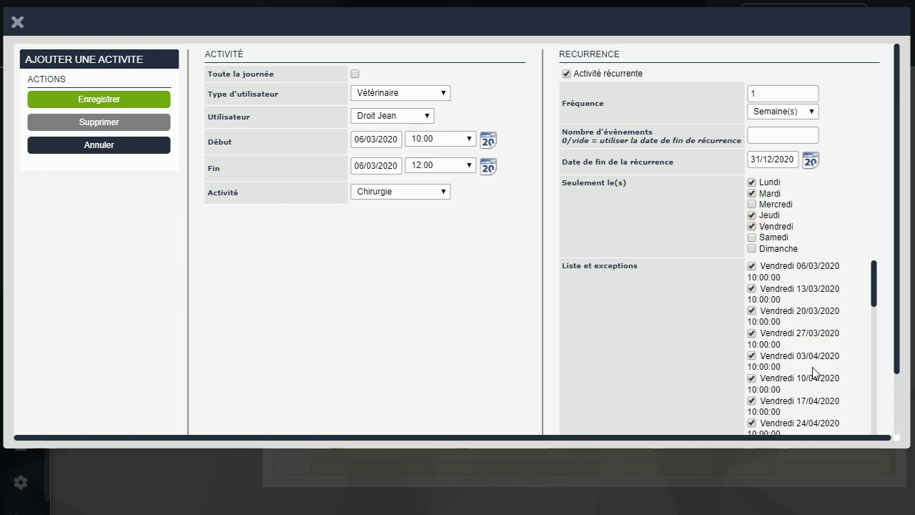
scroll(813, 371, "down", 4)
scroll(813, 371, "down", 10)
scroll(813, 370, "up", 3)
scroll(813, 367, "up", 10)
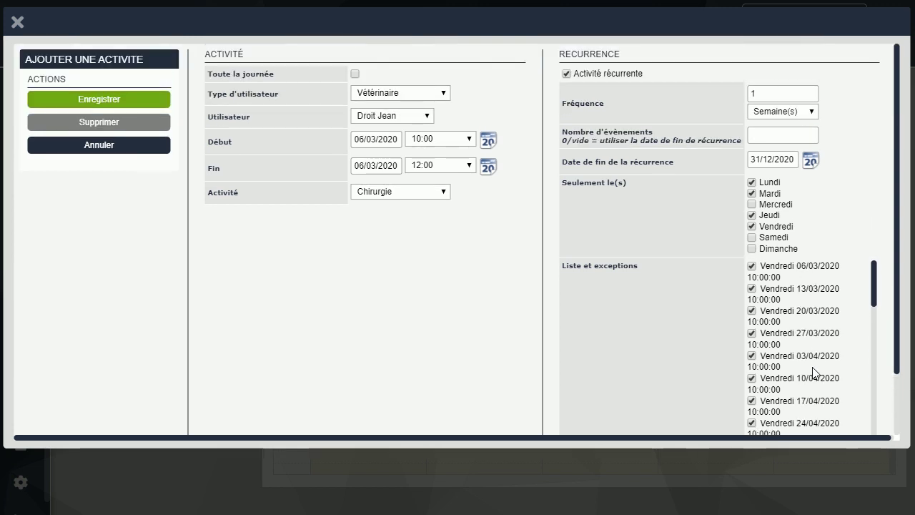
left_click(111, 104)
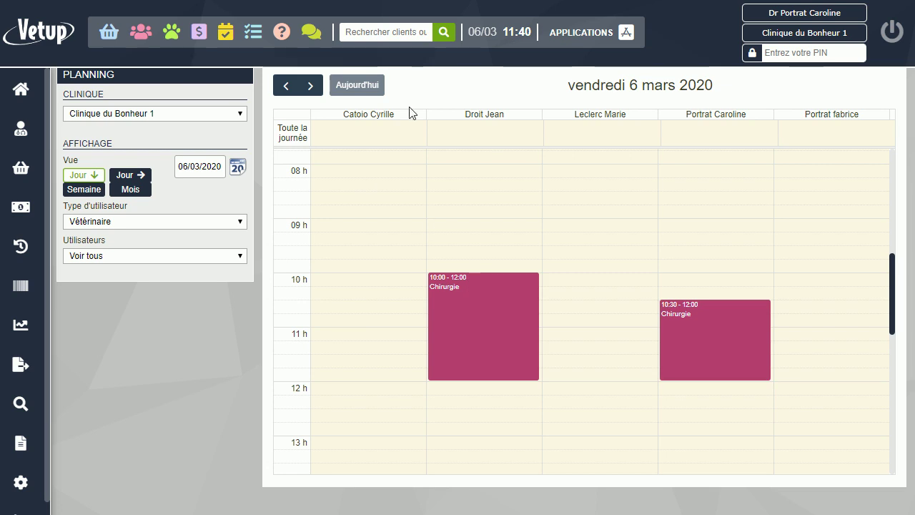
Browse the daily planning forward to 13/03/2020 to check the recurring surgery slots.
left_click(311, 85)
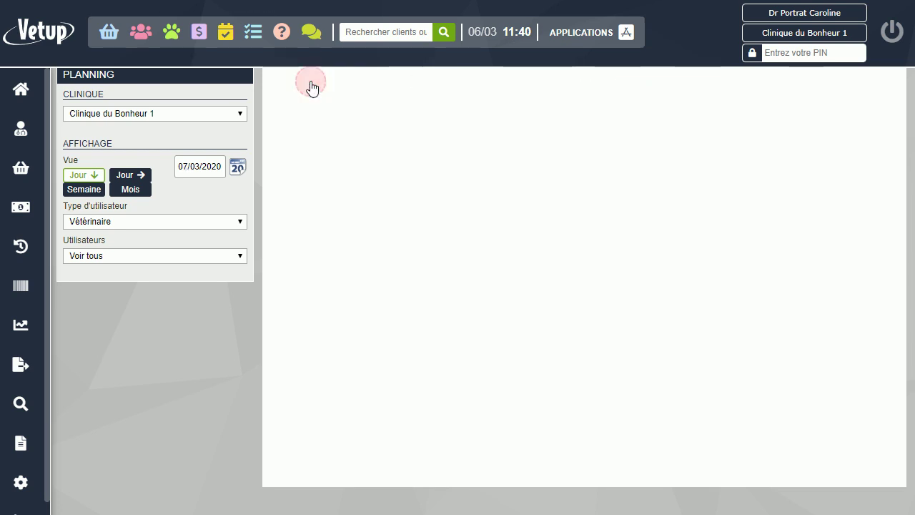
left_click(311, 86)
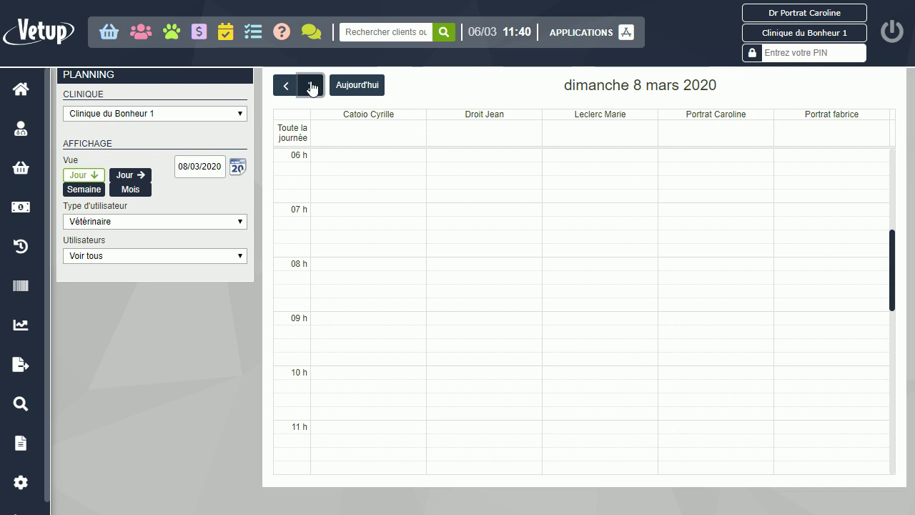
left_click(311, 86)
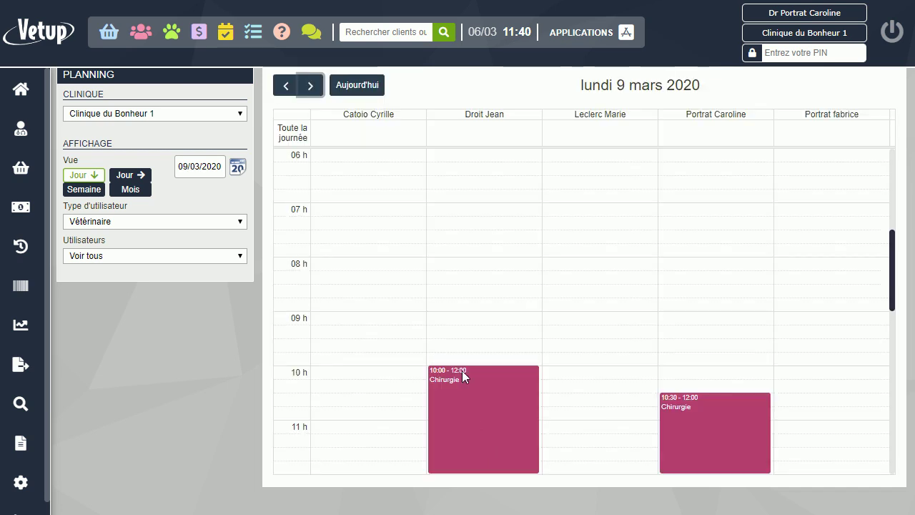
left_click(316, 88)
left_click(317, 90)
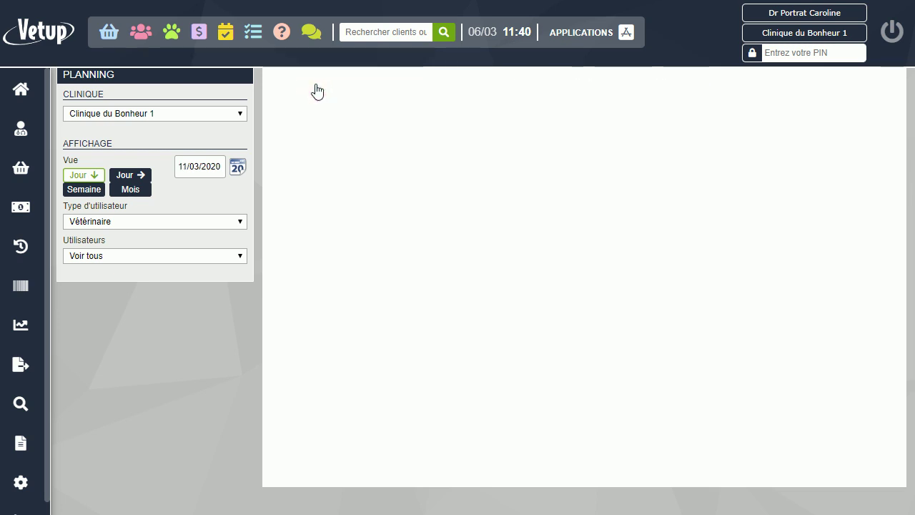
left_click(317, 89)
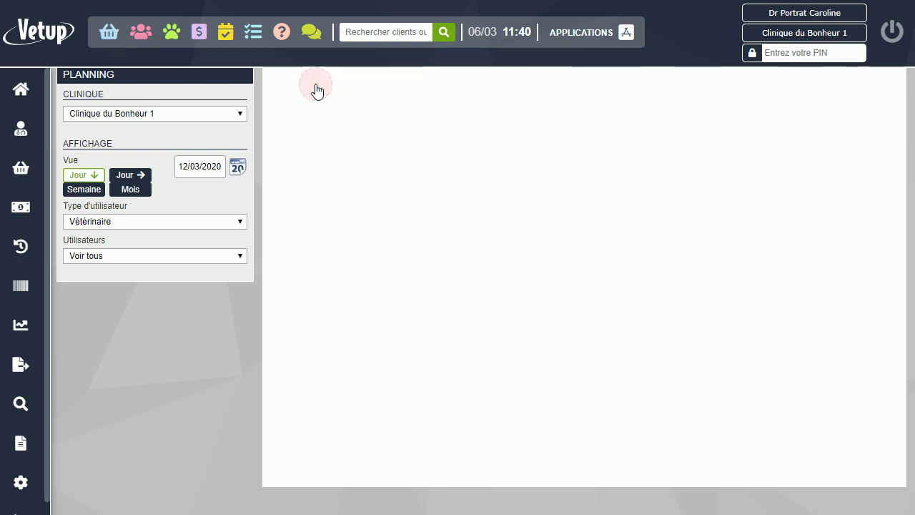
left_click(317, 87)
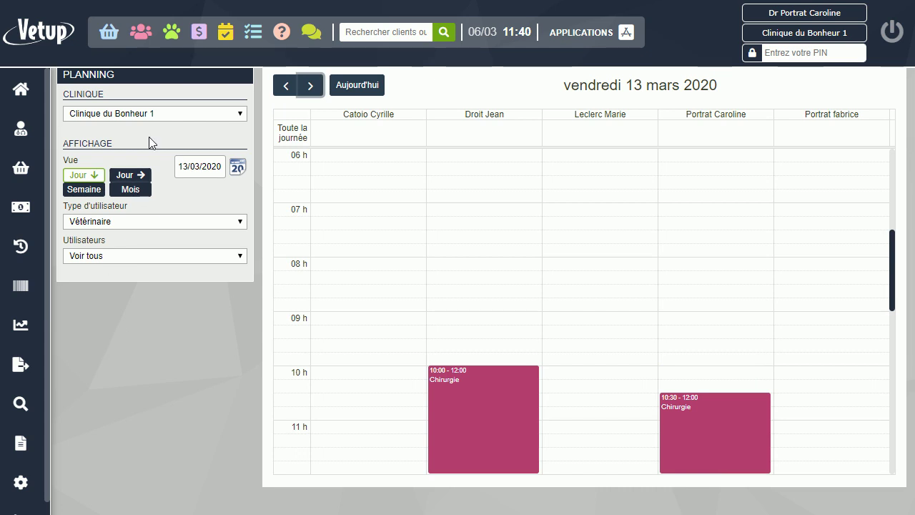
Open the agenda for 06/03/2020 and display the second veterinarian's column alongside the other users.
left_click(225, 32)
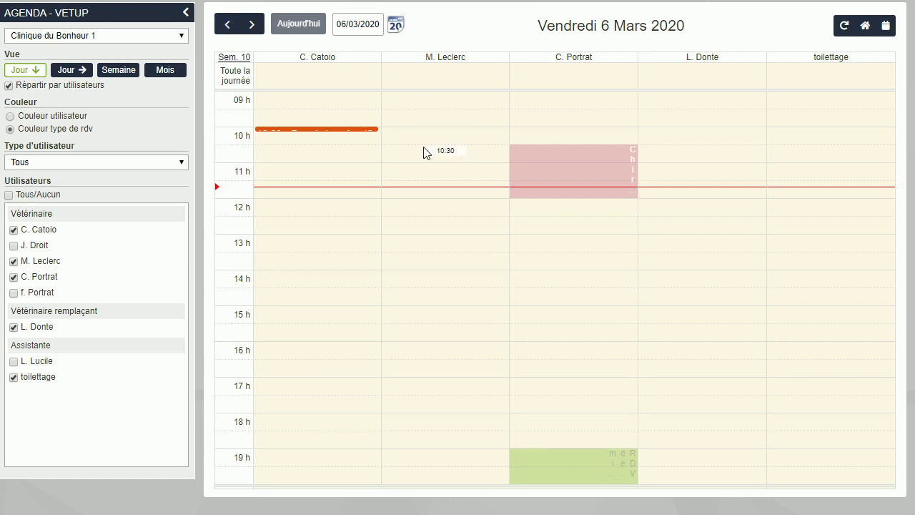
left_click(14, 247)
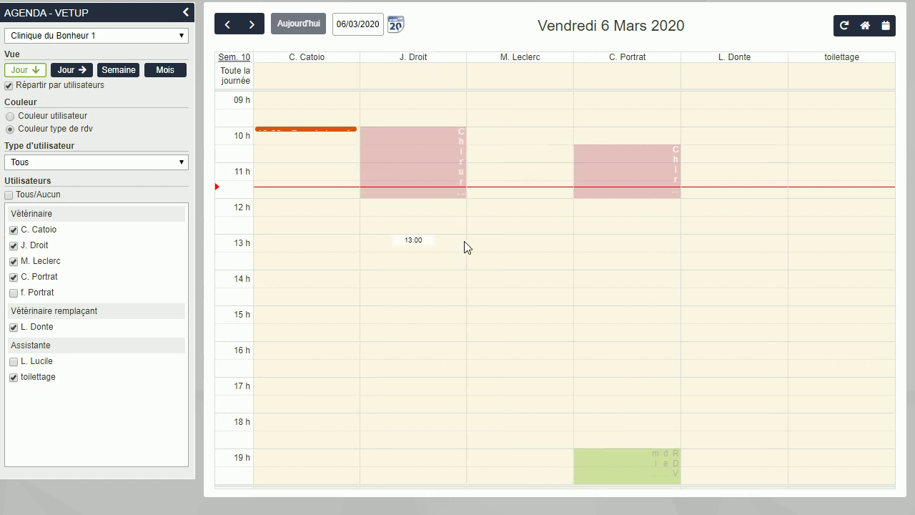
Open a new 10:30 appointment in the second veterinarian's surgery slot, examine its appointment type, and close it without saving.
left_click(413, 150)
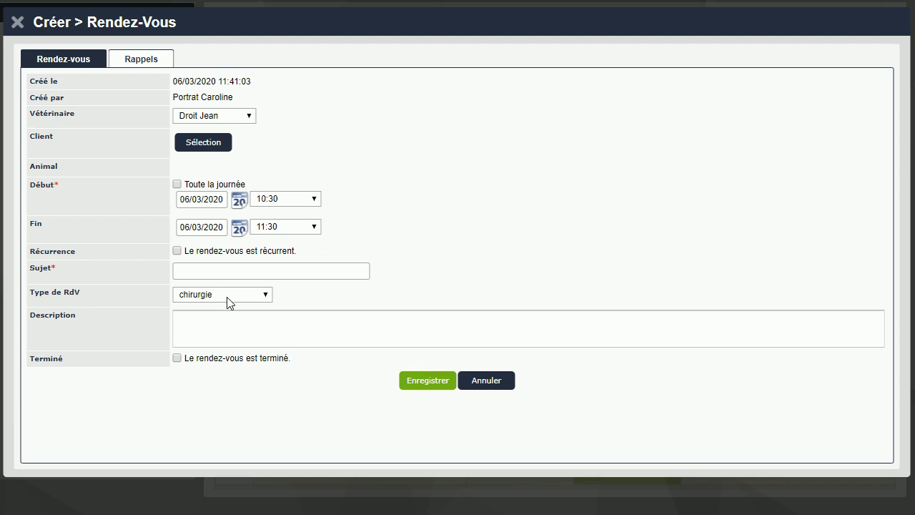
left_click(205, 145)
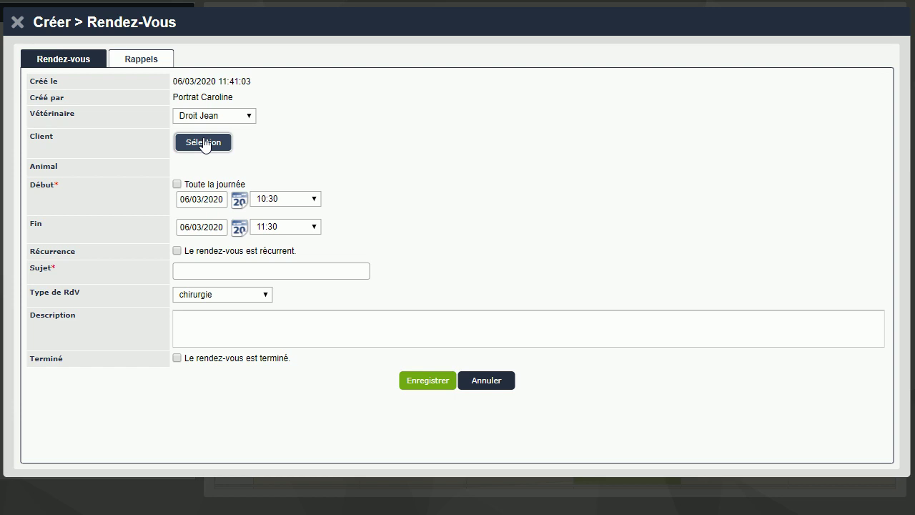
left_click(17, 23)
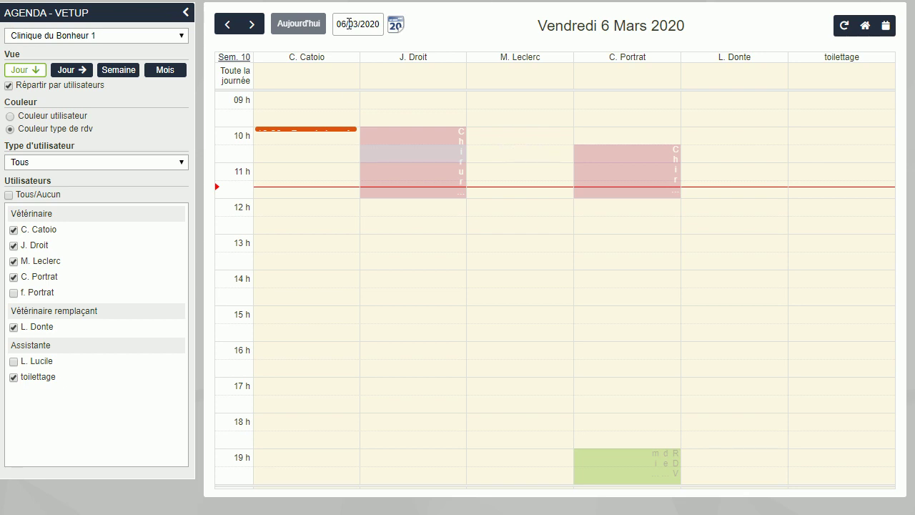
Browse the agenda forward day by day from 06/03/2020 to check the recurring surgery slots.
left_click(252, 26)
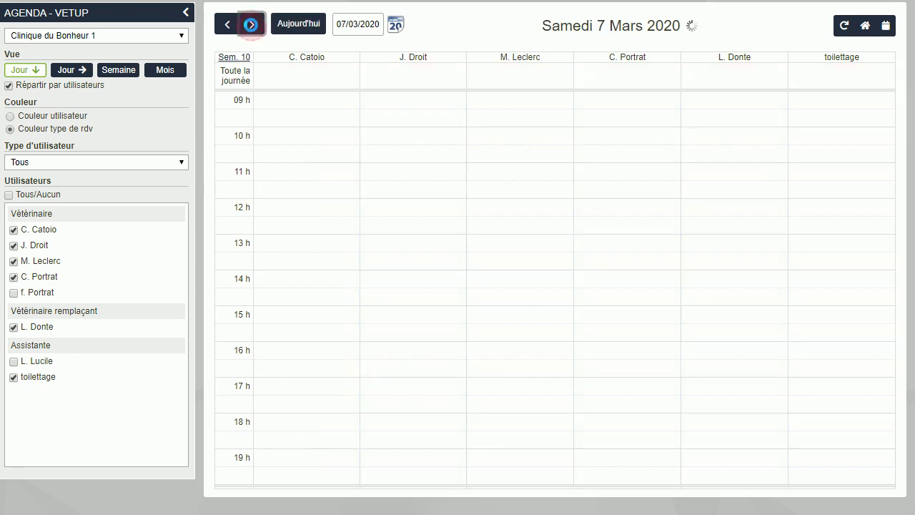
left_click(251, 26)
left_click(251, 26)
left_click(252, 26)
left_click(252, 25)
left_click(252, 24)
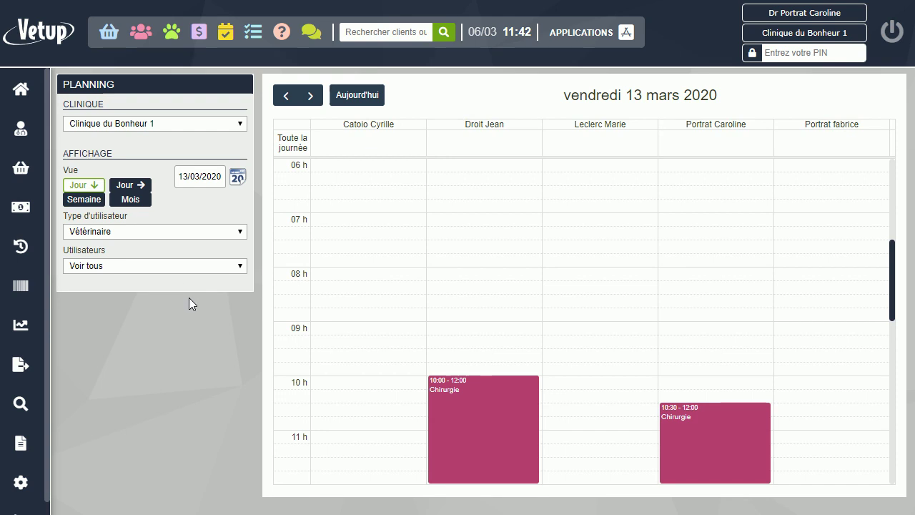
Start an all-day Congés activity for the first listed veterinarian on 13/04/2020 in the planning.
left_click(237, 177)
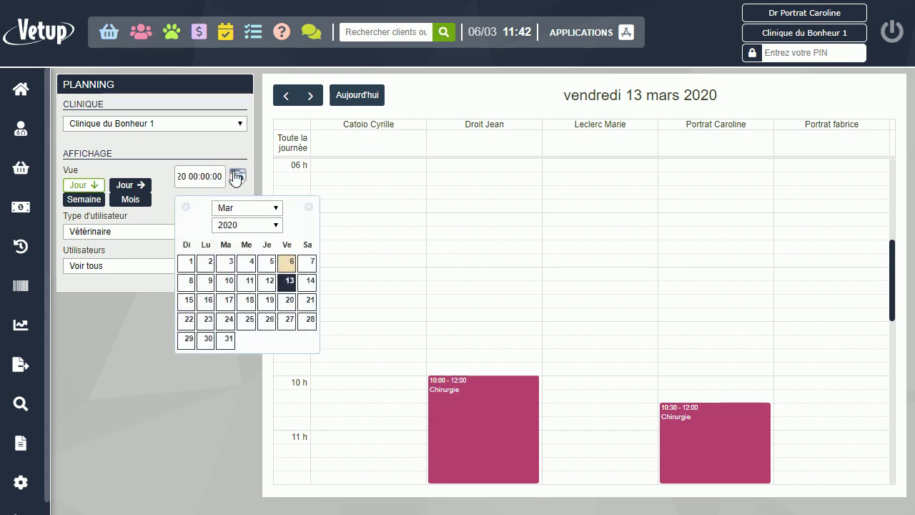
left_click(309, 207)
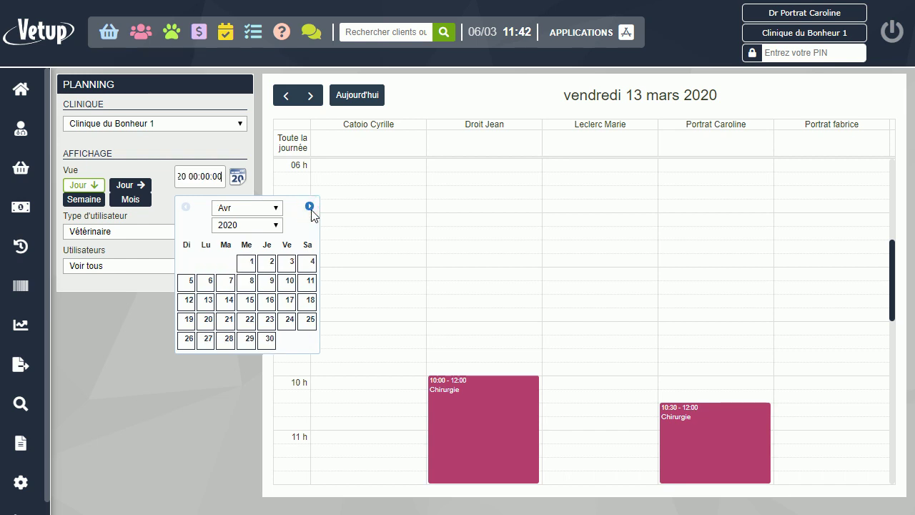
left_click(207, 301)
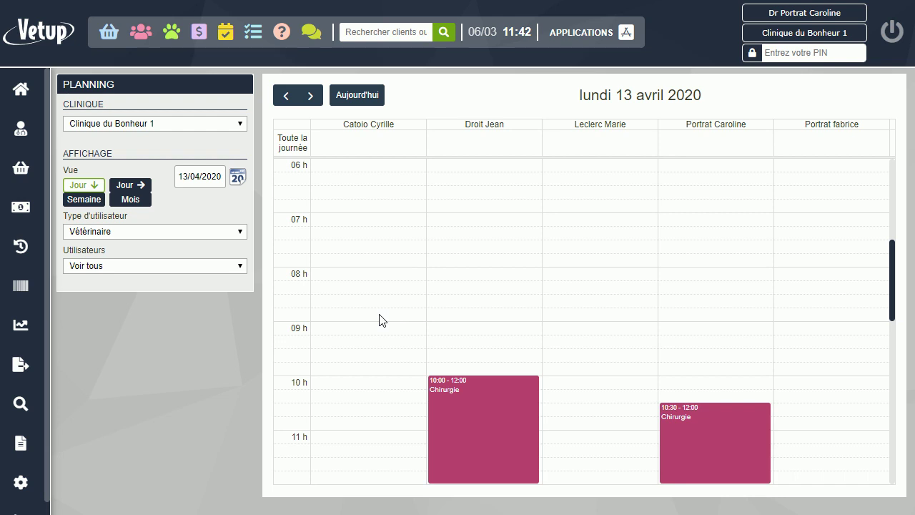
left_click(361, 145)
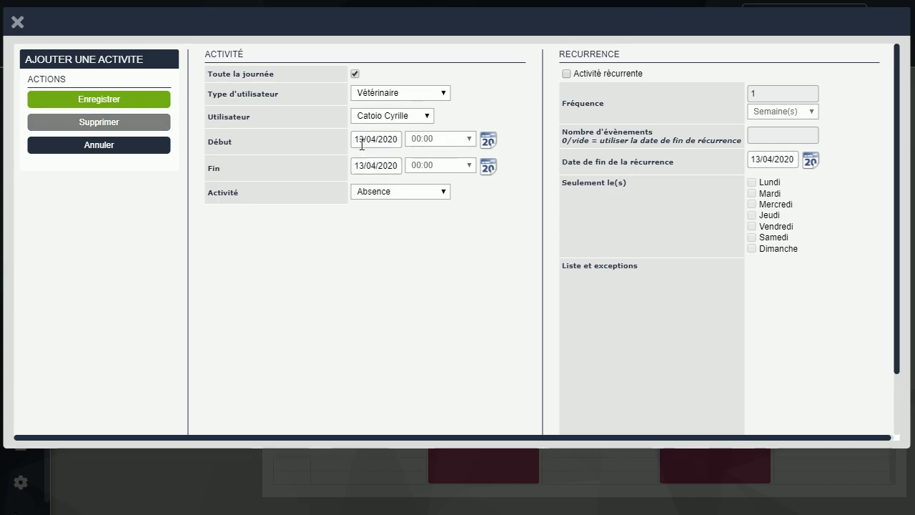
left_click(439, 193)
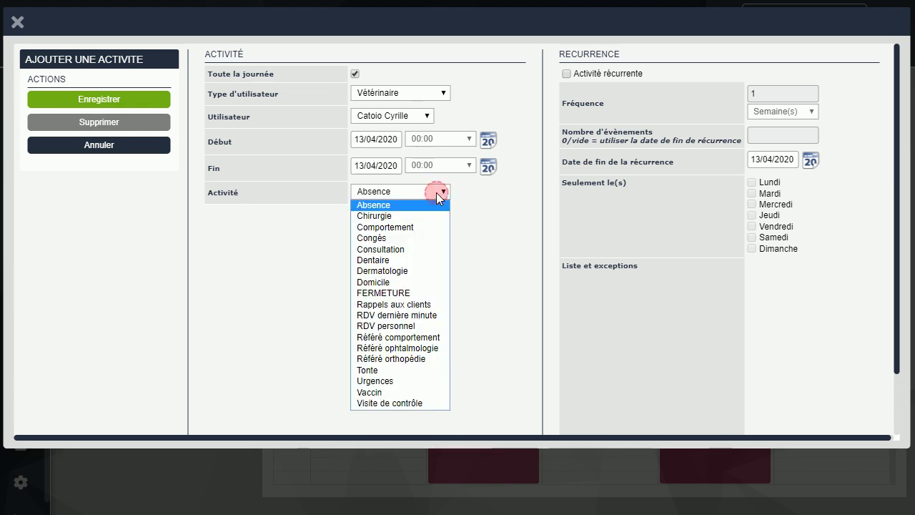
left_click(385, 239)
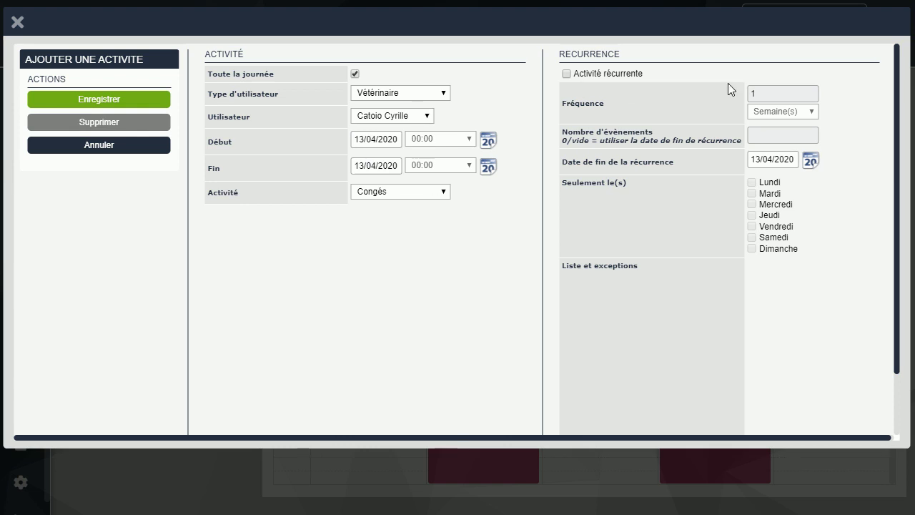
Make the leave activity recurring and restrict it to Lundi, Mardi, Mercredi, Jeudi and Vendredi.
left_click(567, 74)
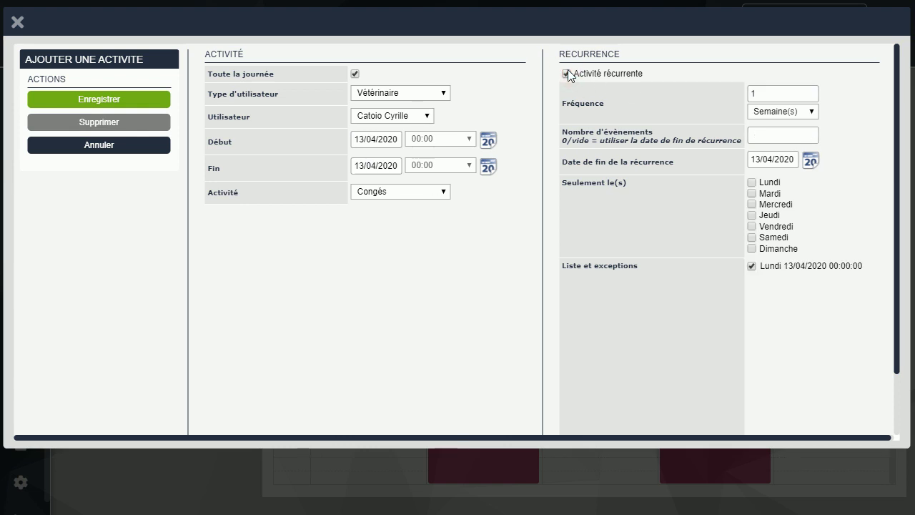
left_click(752, 193)
left_click(751, 183)
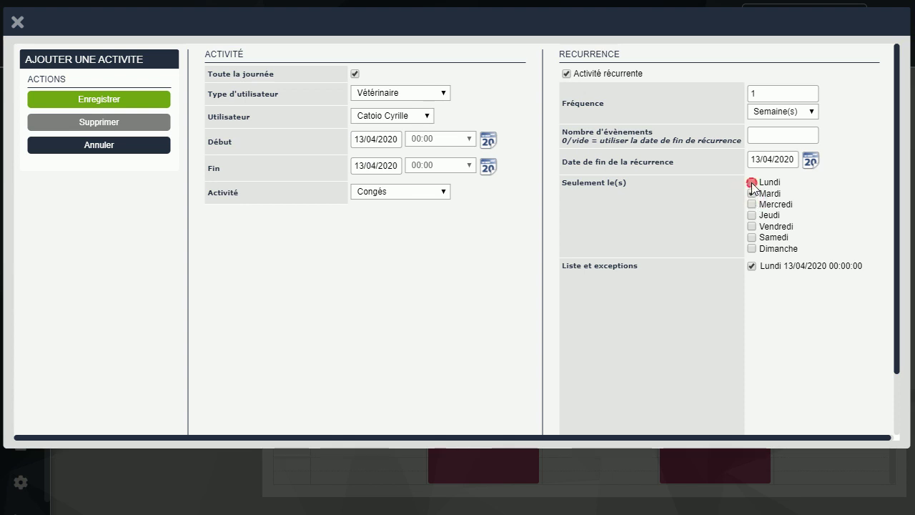
left_click(752, 205)
left_click(752, 216)
left_click(752, 226)
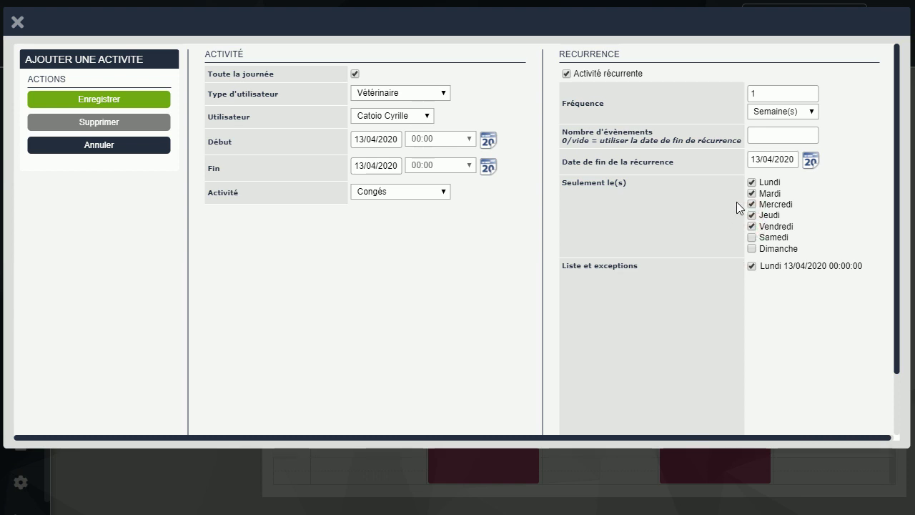
Set the leave's recurrence to end on 18/04/2020 with Samedi included, and save the activity.
left_click(814, 161)
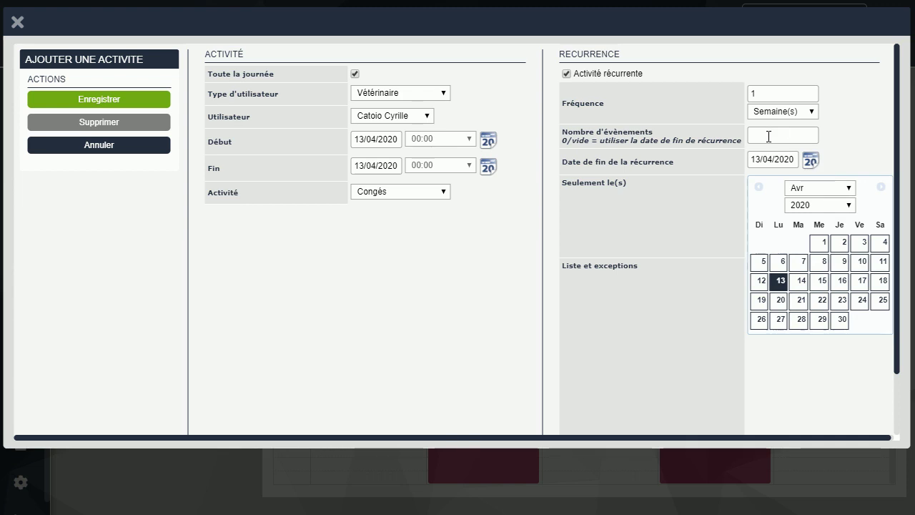
left_click(862, 281)
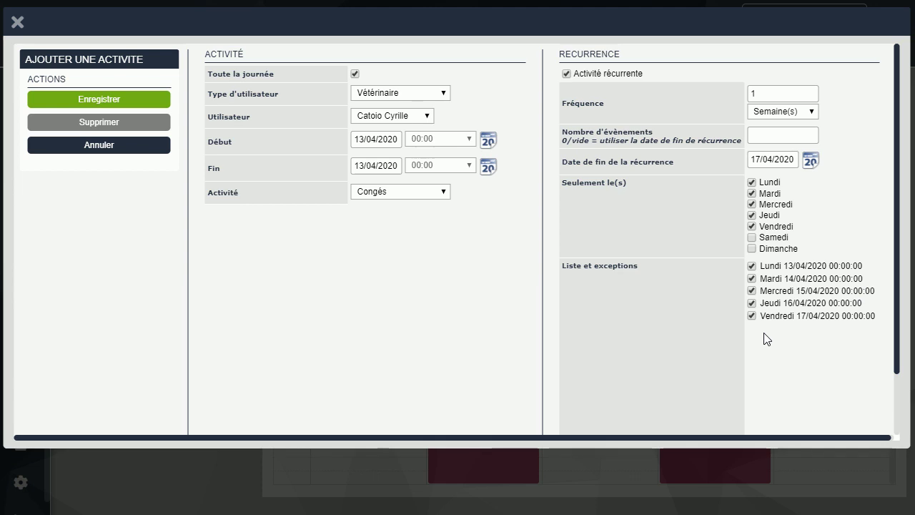
left_click(811, 162)
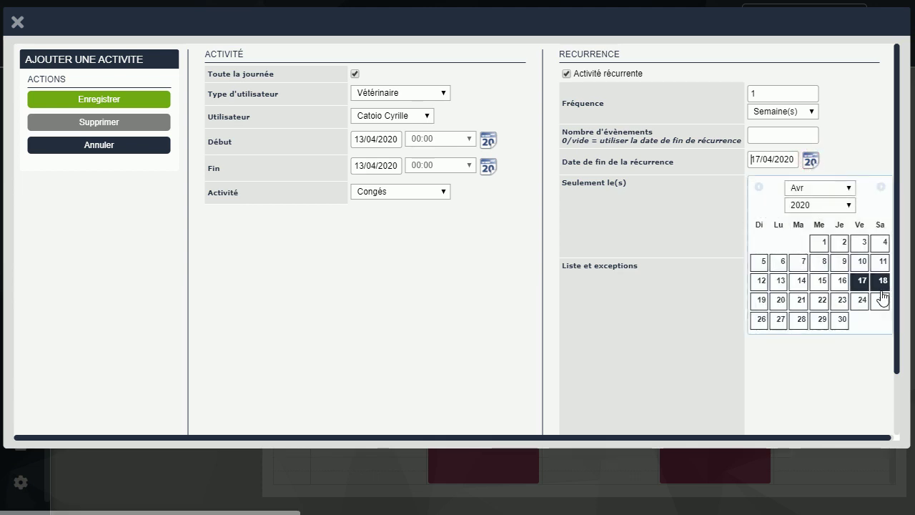
left_click(882, 283)
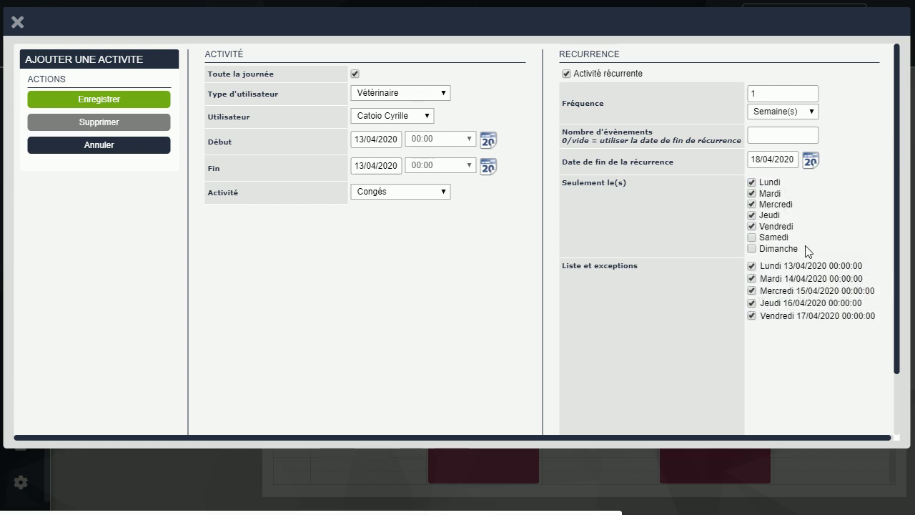
left_click(752, 239)
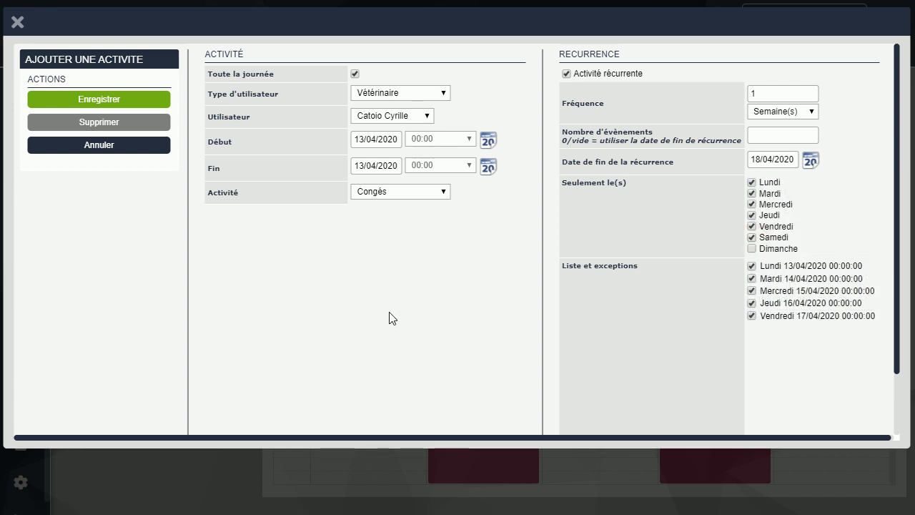
left_click(95, 108)
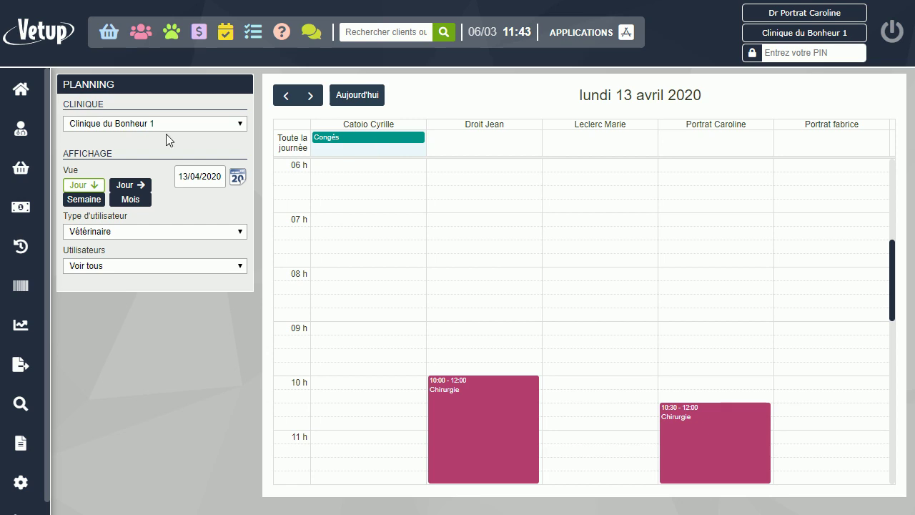
Switch the planning to the weekly view and check the leave across the week of 13 to 19 April 2020.
left_click(76, 200)
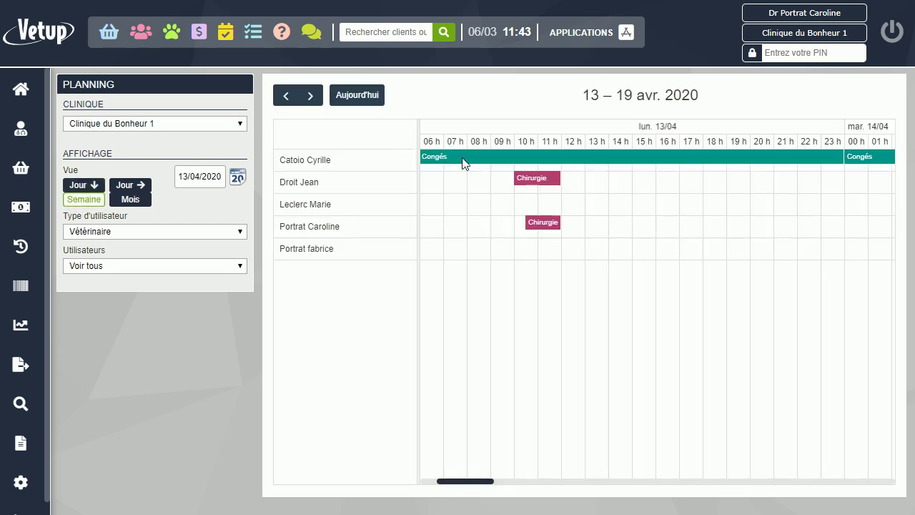
scroll(765, 161, "right", 8)
scroll(755, 162, "right", 15)
scroll(754, 162, "right", 15)
scroll(754, 161, "left", 20)
scroll(754, 162, "left", 15)
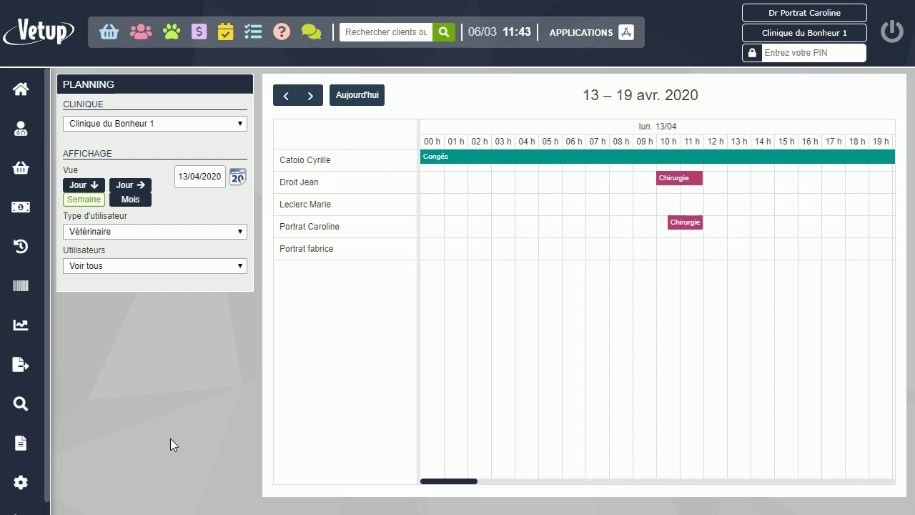
Open the planning activities settings and mark the Congés activity as not available.
mouse_move(61, 452)
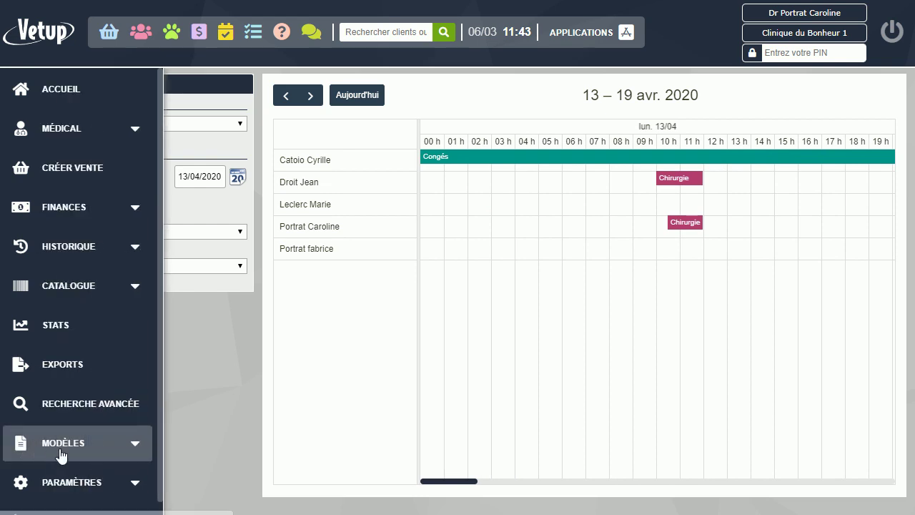
scroll(62, 457, "down", 1)
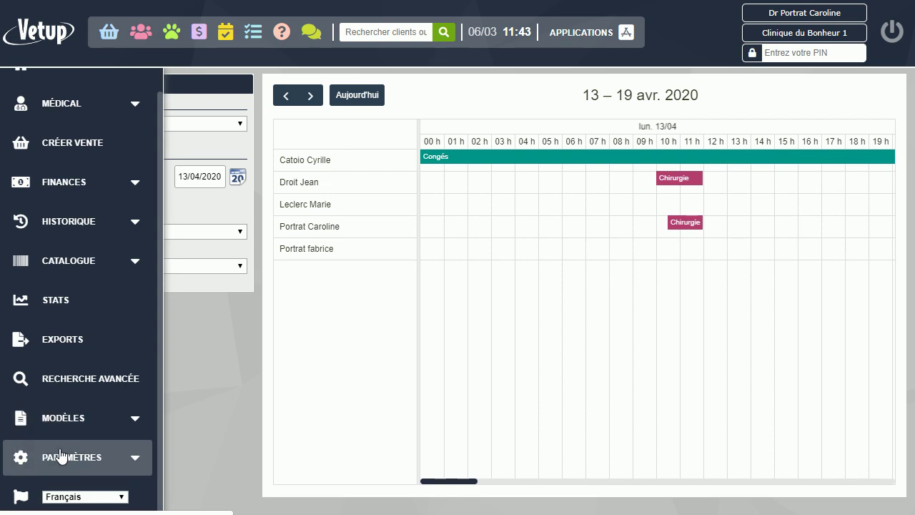
left_click(116, 458)
scroll(115, 455, "down", 6)
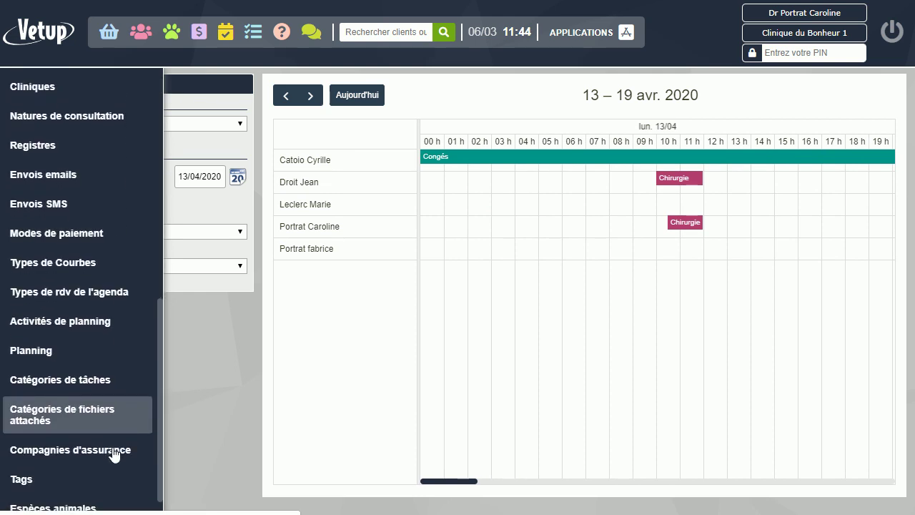
left_click(79, 323)
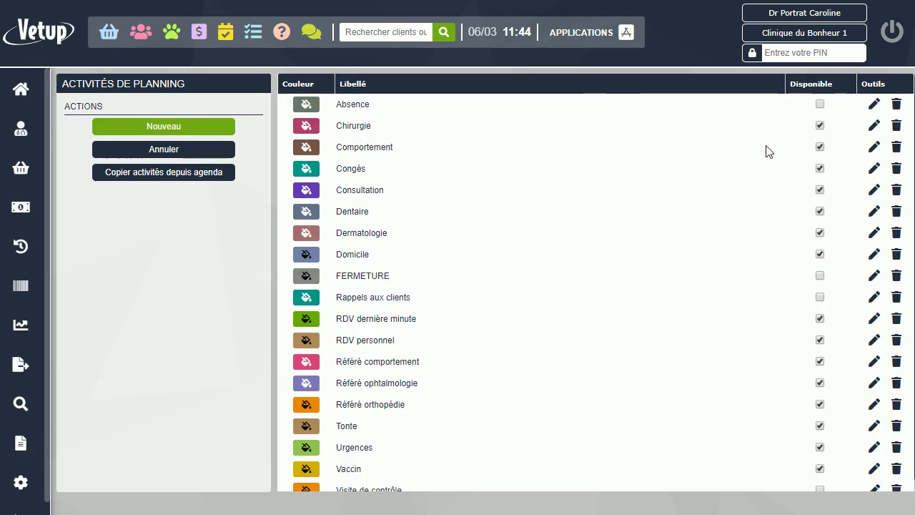
left_click(820, 169)
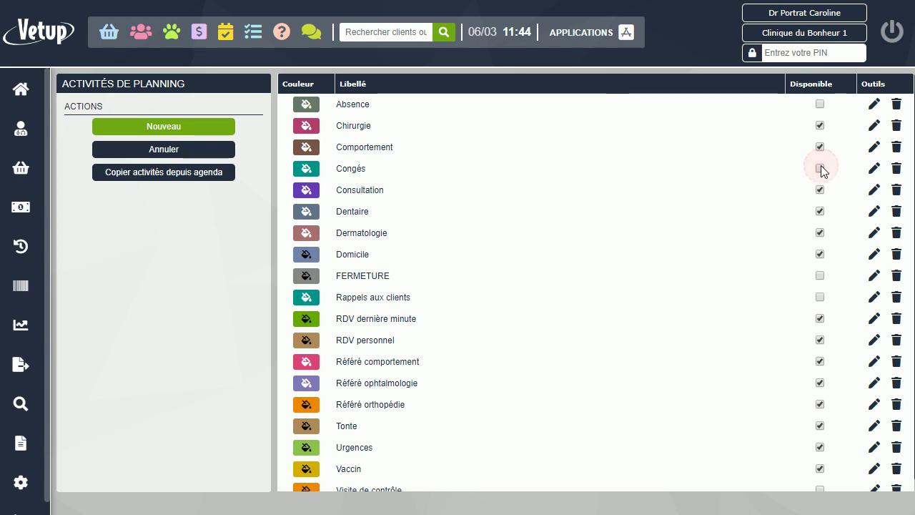